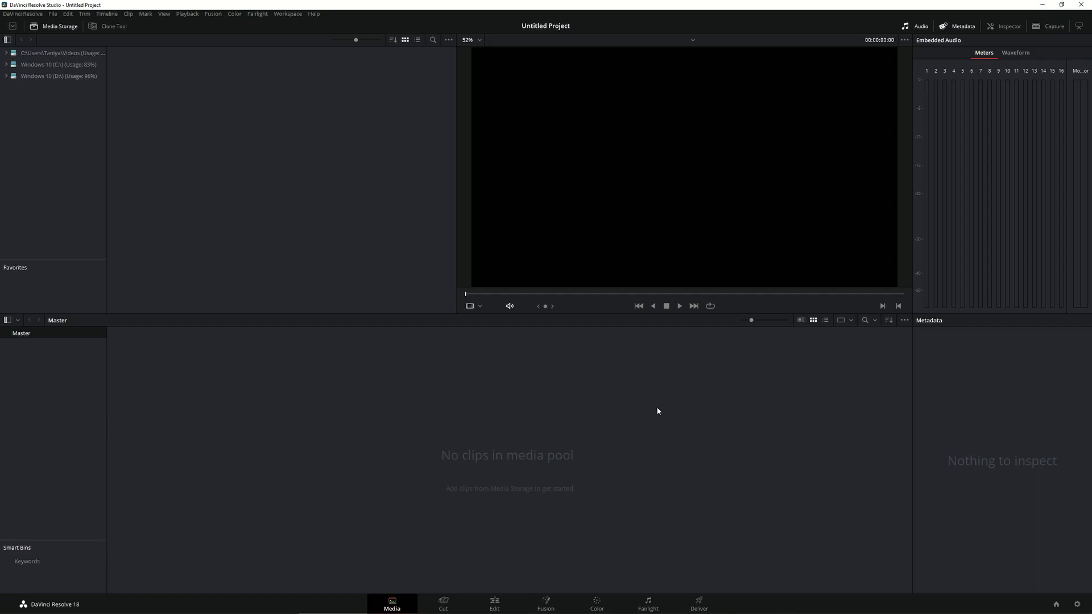
Open the Import Media dialog with Ctrl+I at the ps4 pro liquid metal folder.
key(ctrl+i)
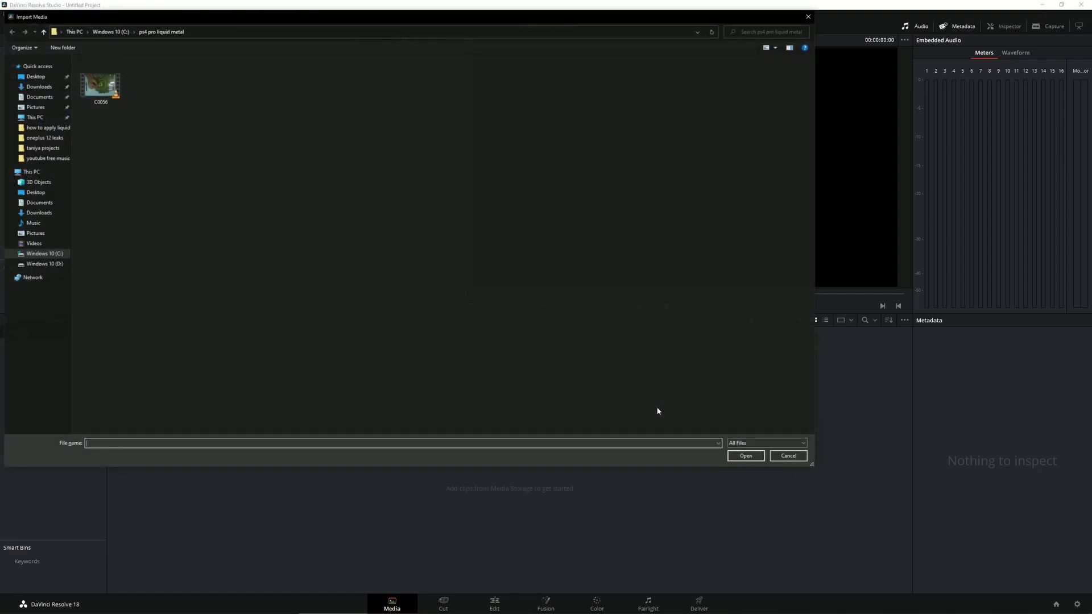
Import C0056.MP4 into the Master media pool and preview it in the viewer.
click(742, 455)
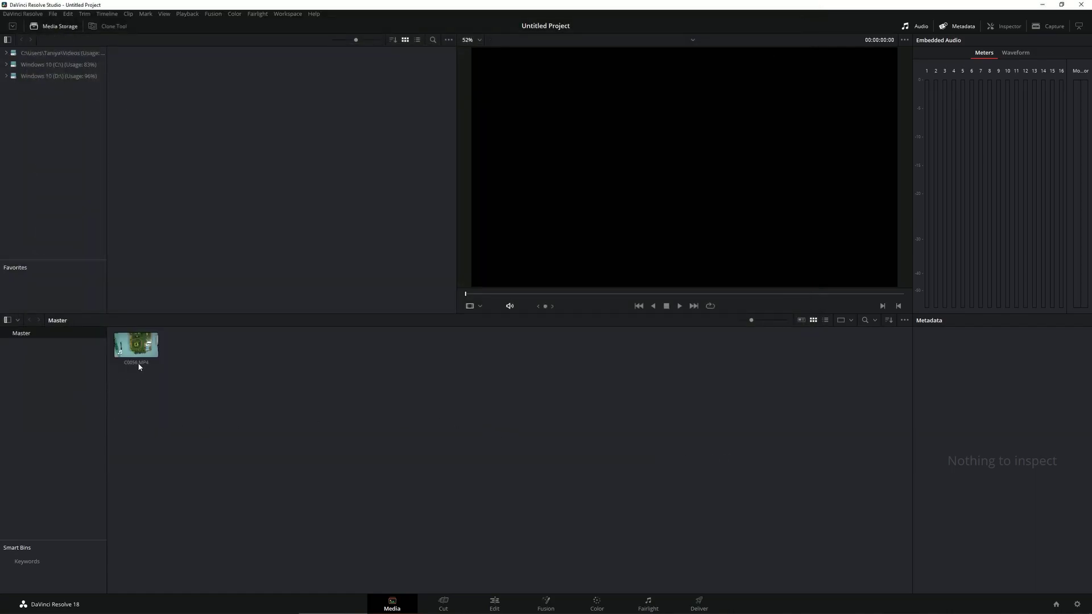
click(139, 367)
click(260, 423)
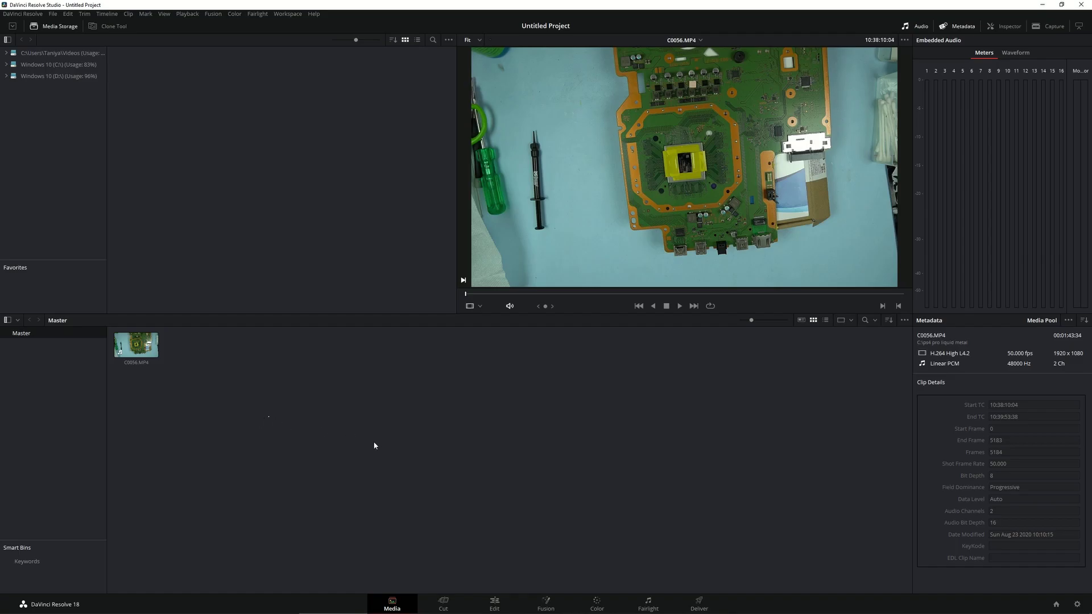
On the Edit page, create Timeline 1 from the selected clip C0056.MP4.
click(503, 604)
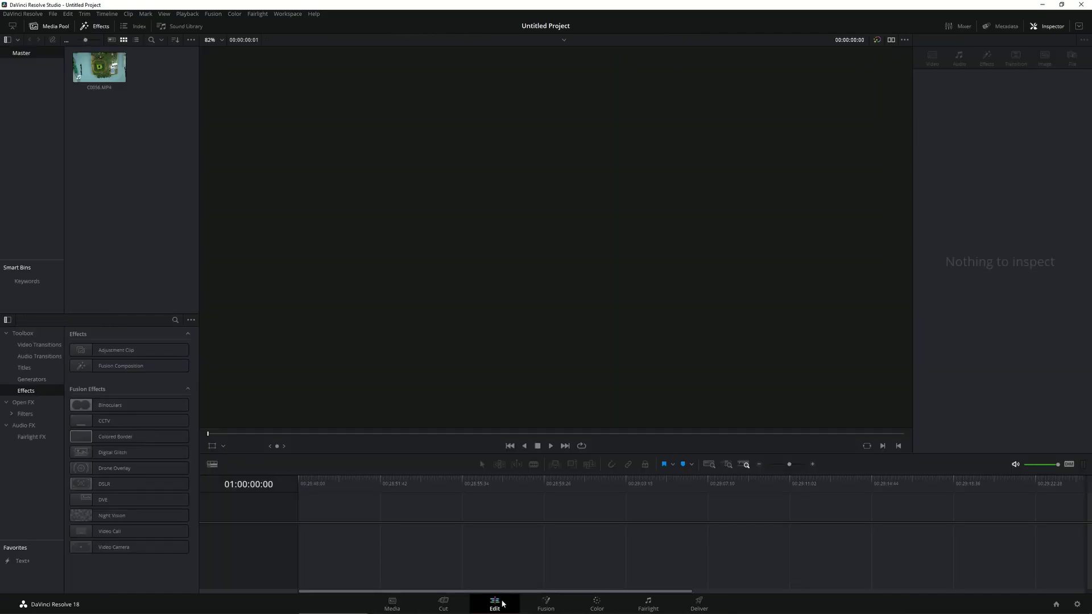
right_click(103, 90)
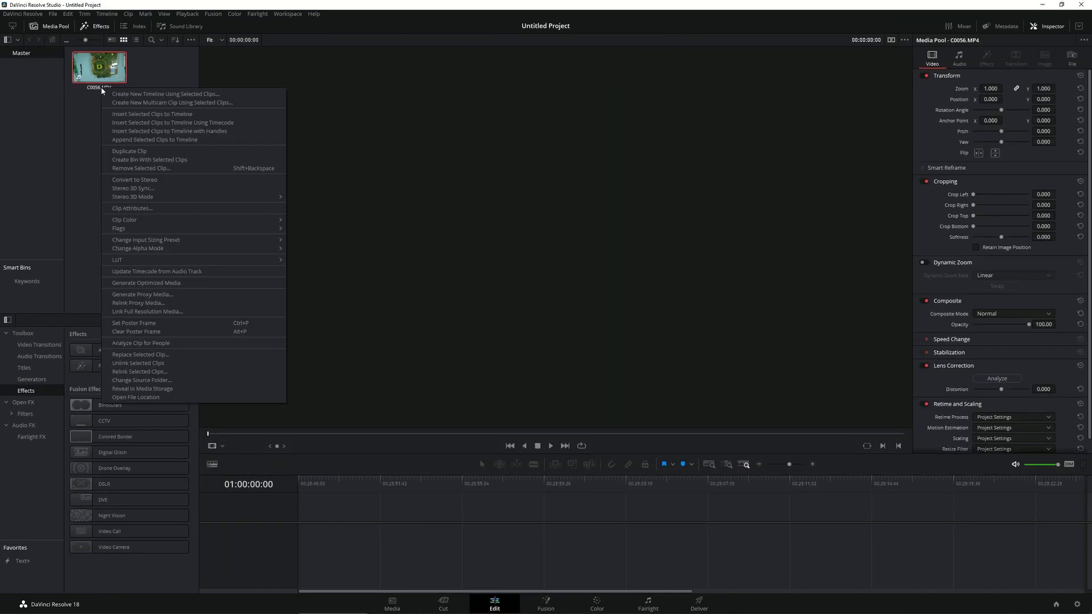
click(138, 95)
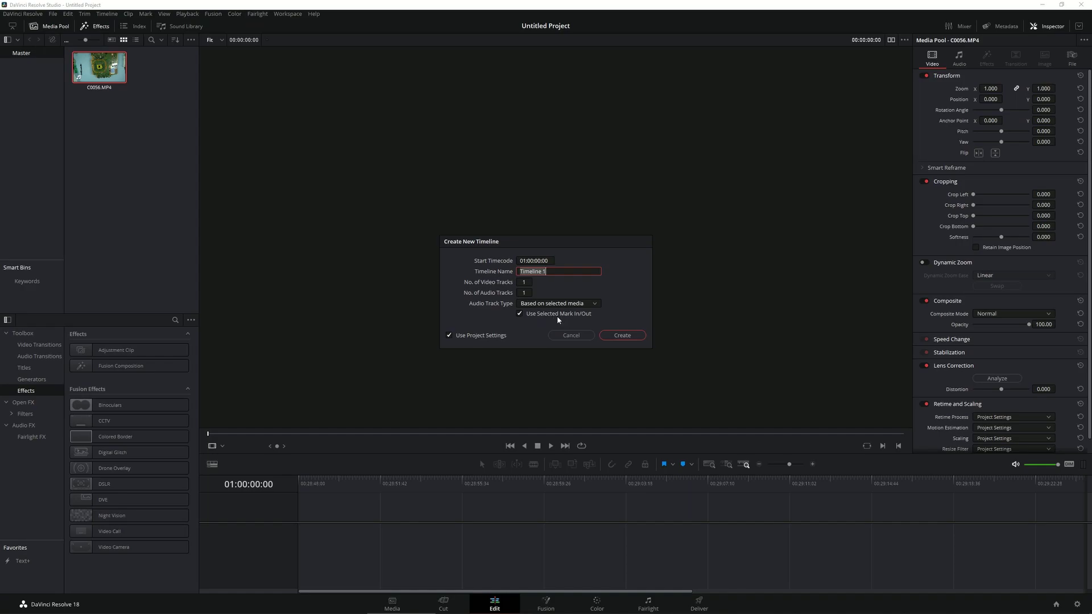
click(624, 336)
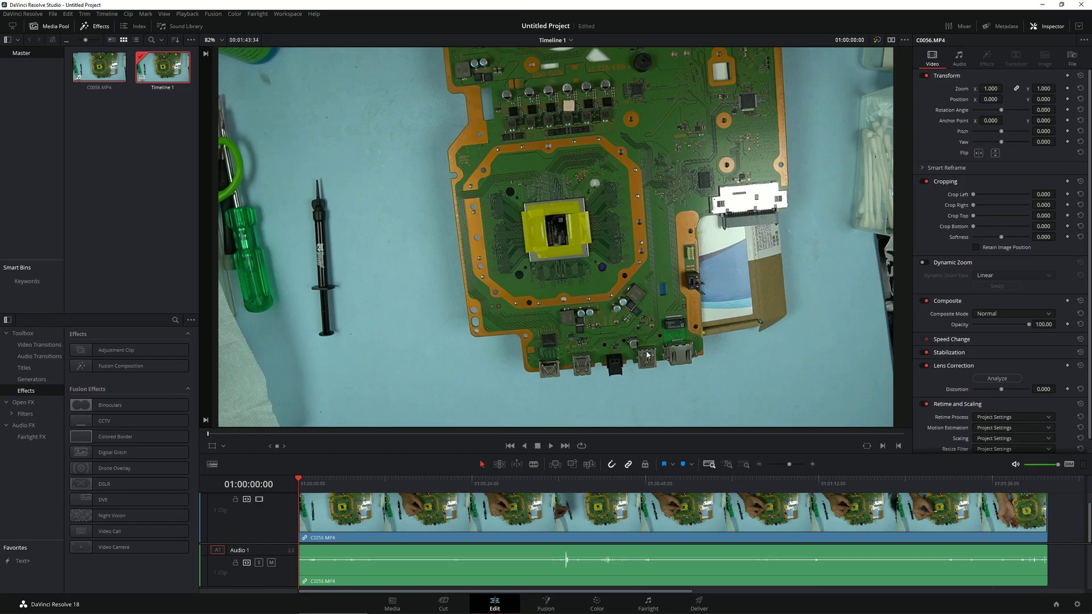
click(1078, 605)
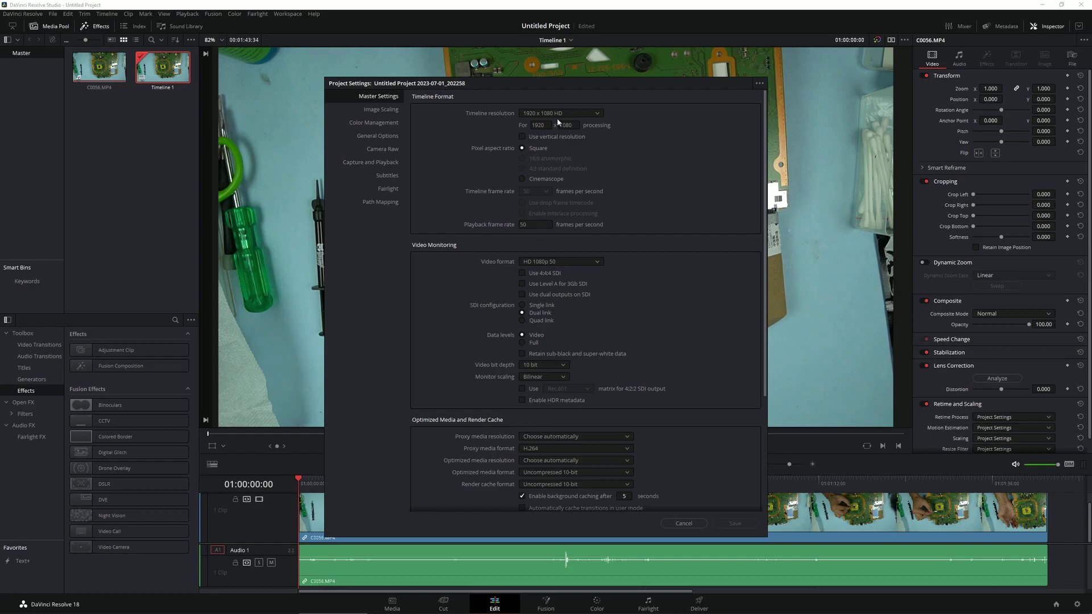
Check resolution and frame rate fields, set Data levels to Full, and close Project Settings.
click(545, 125)
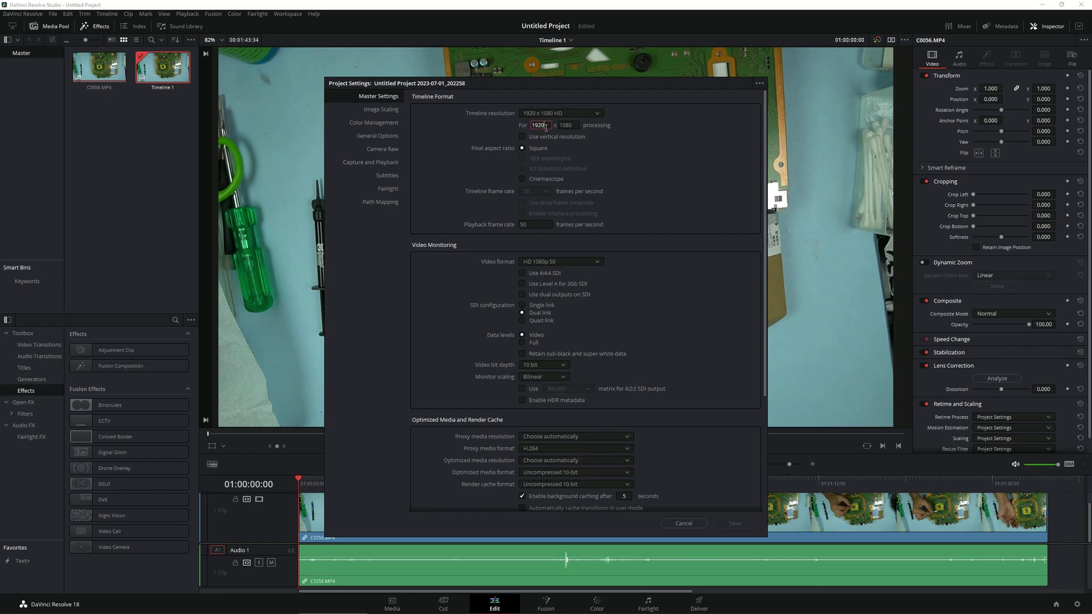
click(574, 125)
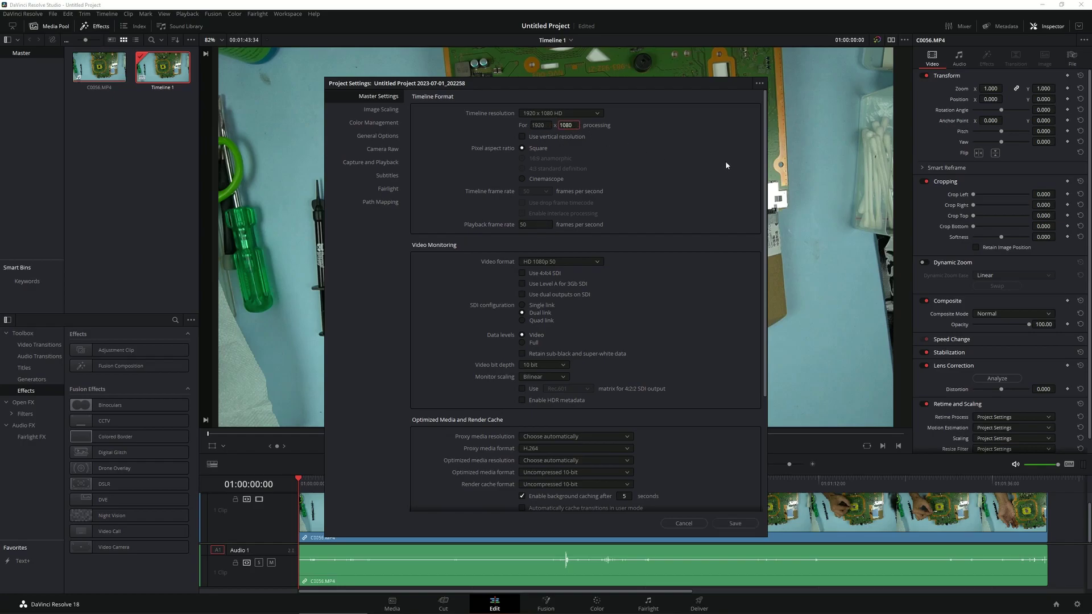
click(537, 228)
drag(652, 82, 974, 197)
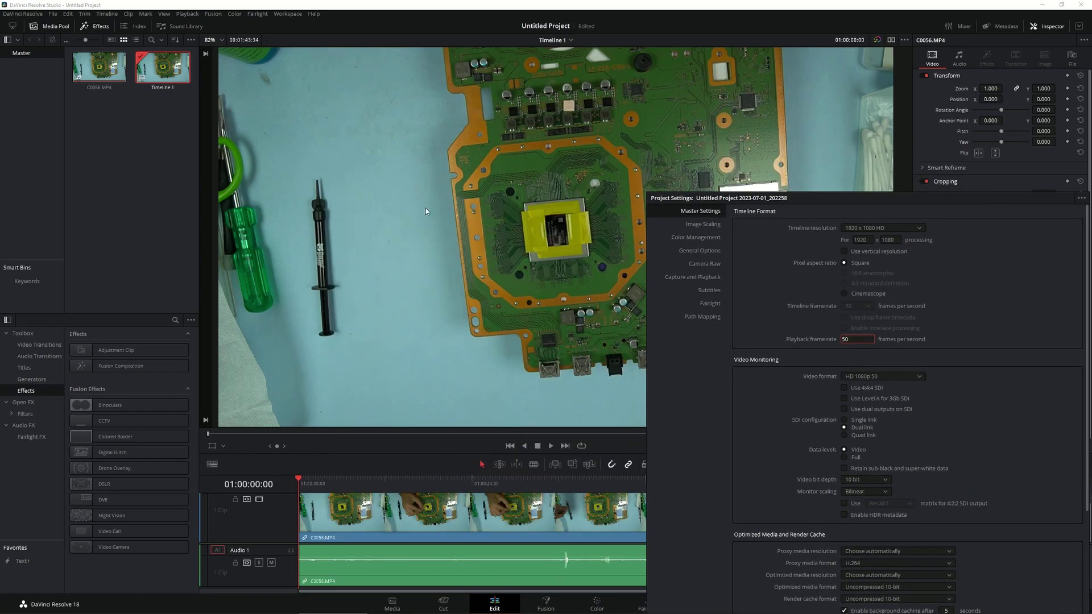
drag(820, 196, 574, 63)
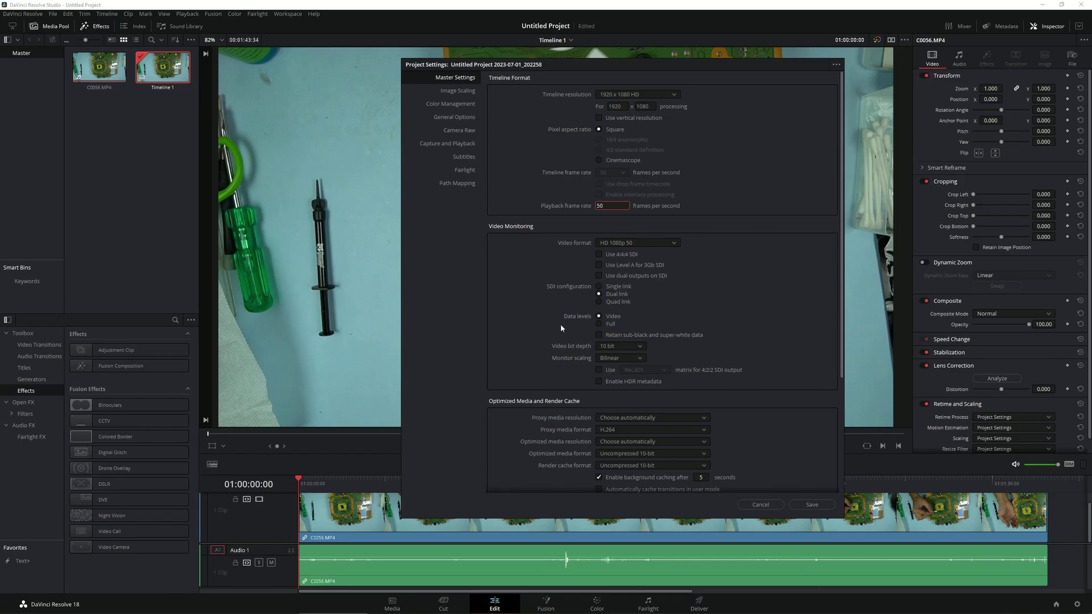
click(599, 323)
click(813, 505)
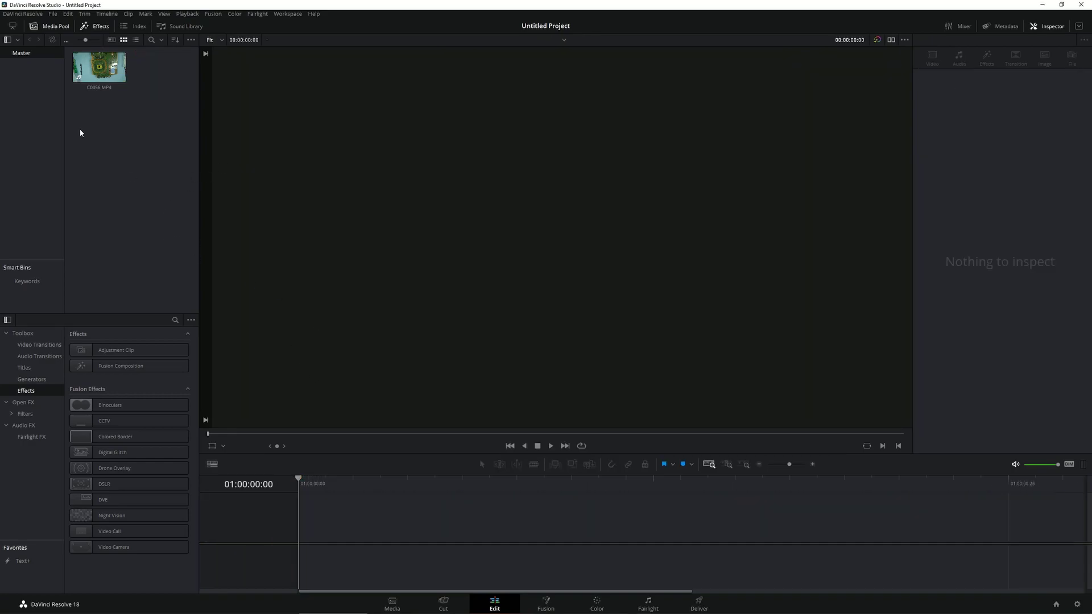
right_click(99, 88)
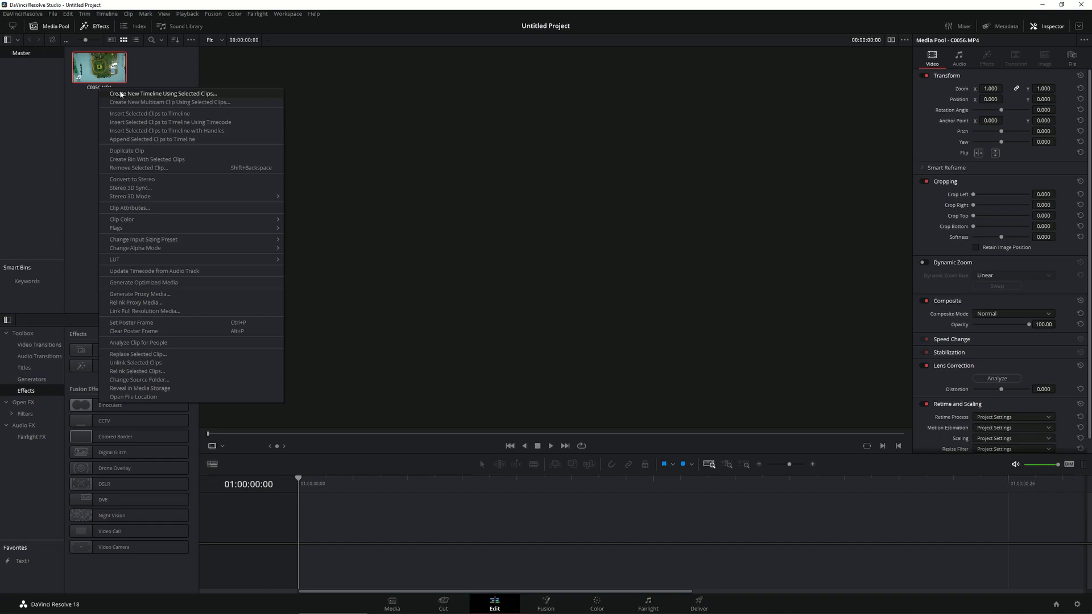
click(120, 93)
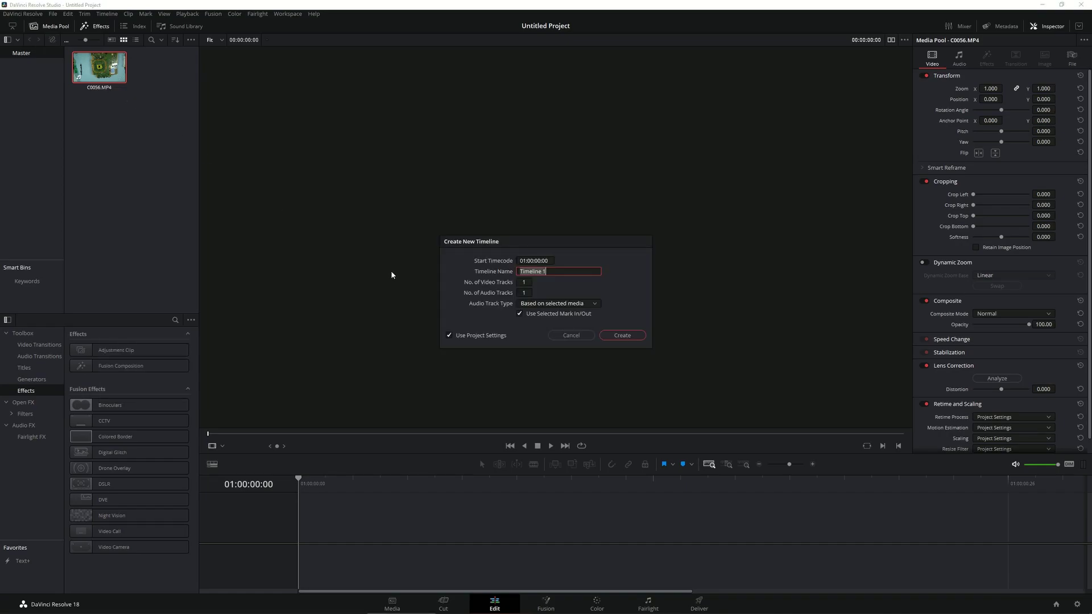
click(609, 337)
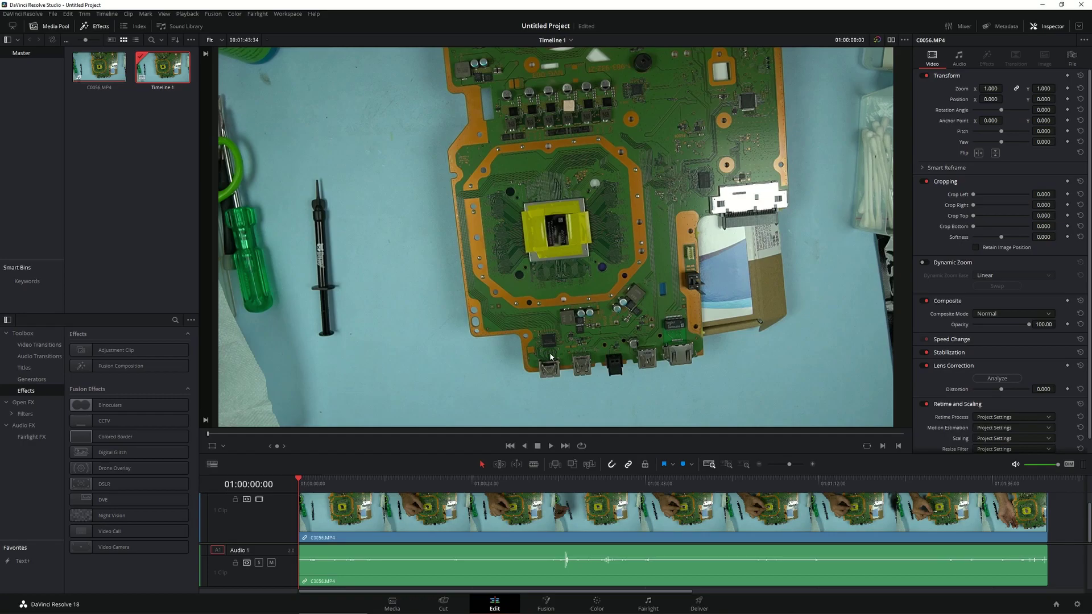
key(ctrl+z)
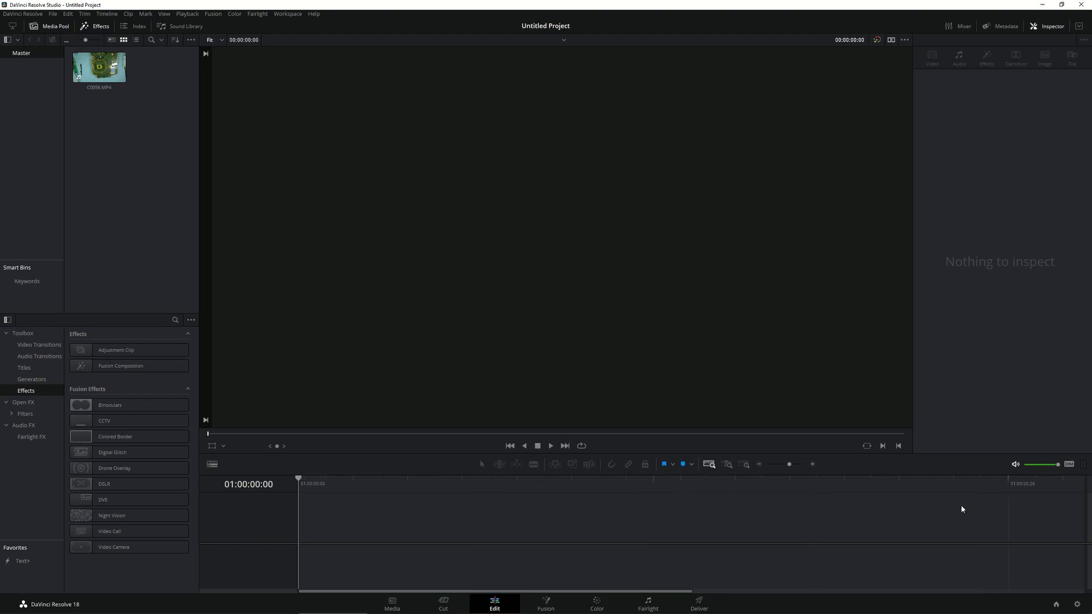
Set the timeline resolution to 3840 x 2160 in Project Settings.
click(1077, 605)
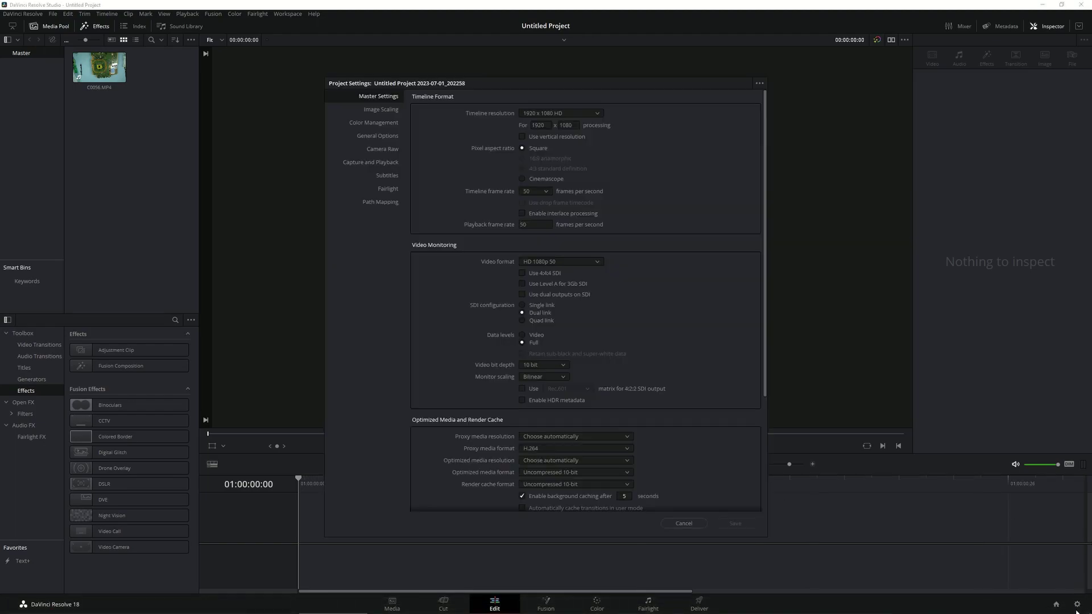
click(530, 125)
text(3840)
key(Tab)
text(21)
Set both timeline and playback frame rates to 25 fps.
click(538, 194)
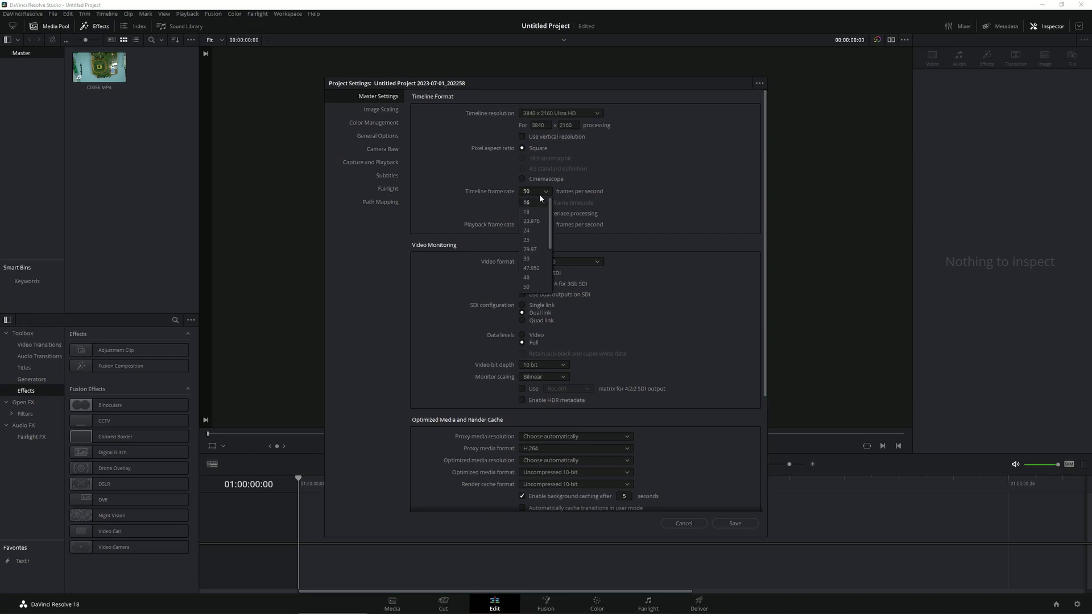
click(537, 240)
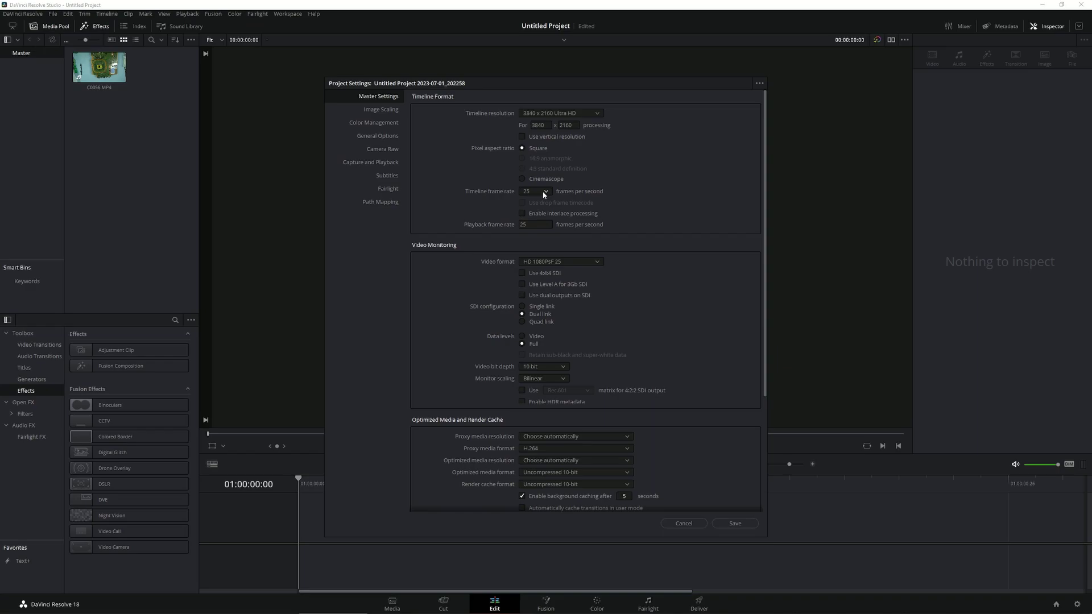
click(523, 225)
click(537, 224)
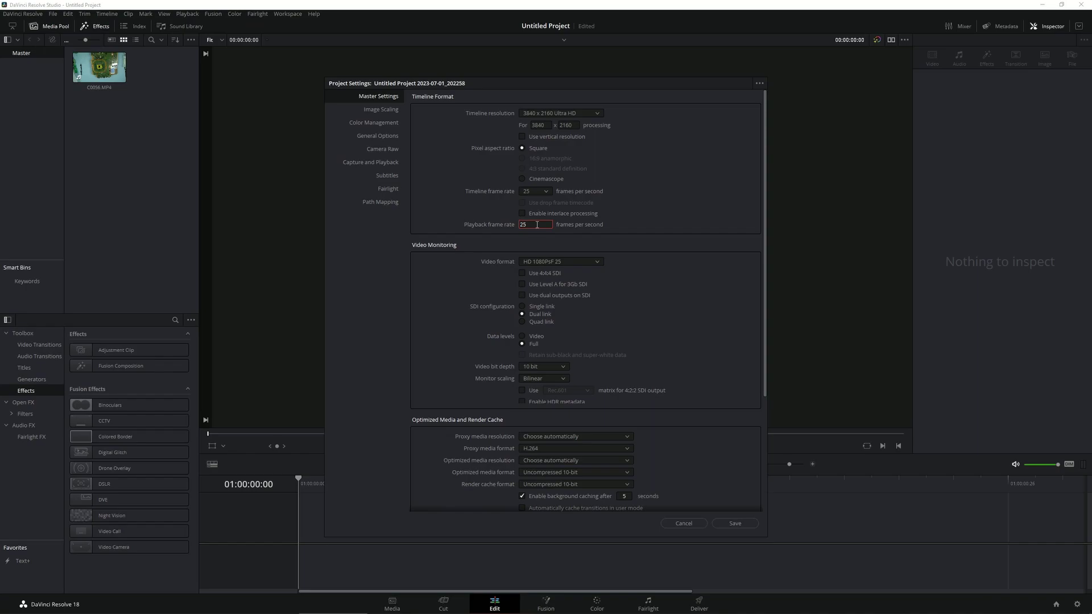
click(549, 262)
Set monitoring video format to 4K 2160p 25, save, and accept the frame rate change.
scroll(580, 334, down, 3)
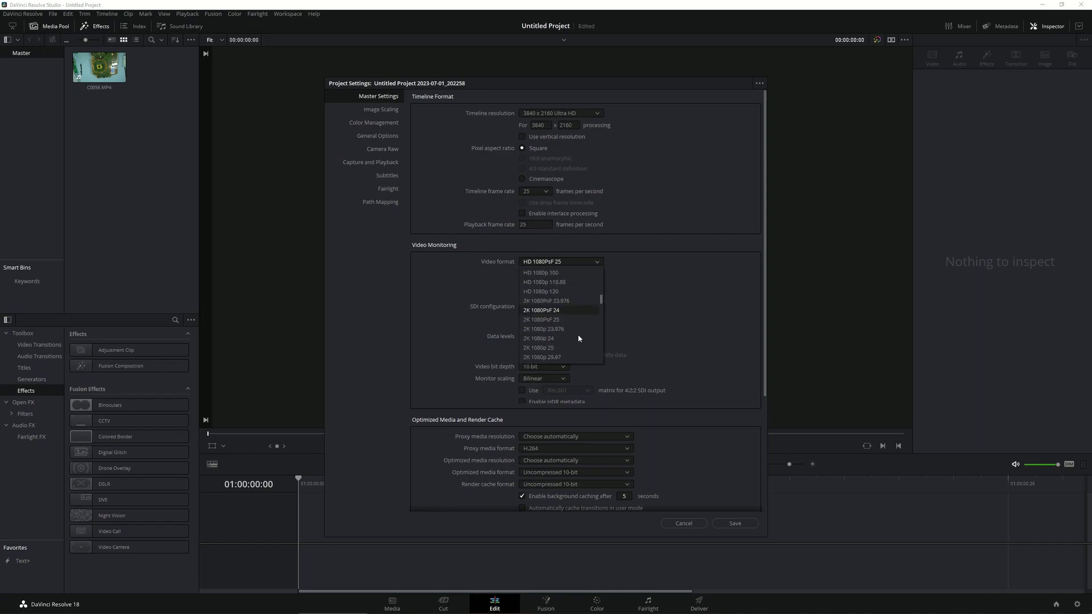
scroll(572, 327, down, 5)
key(Escape)
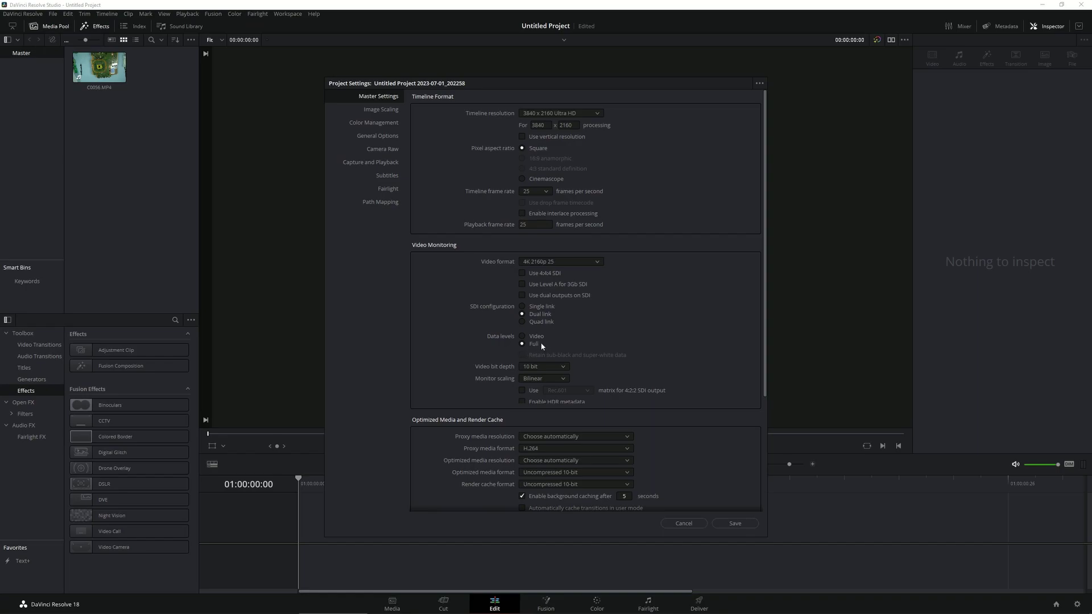
click(740, 523)
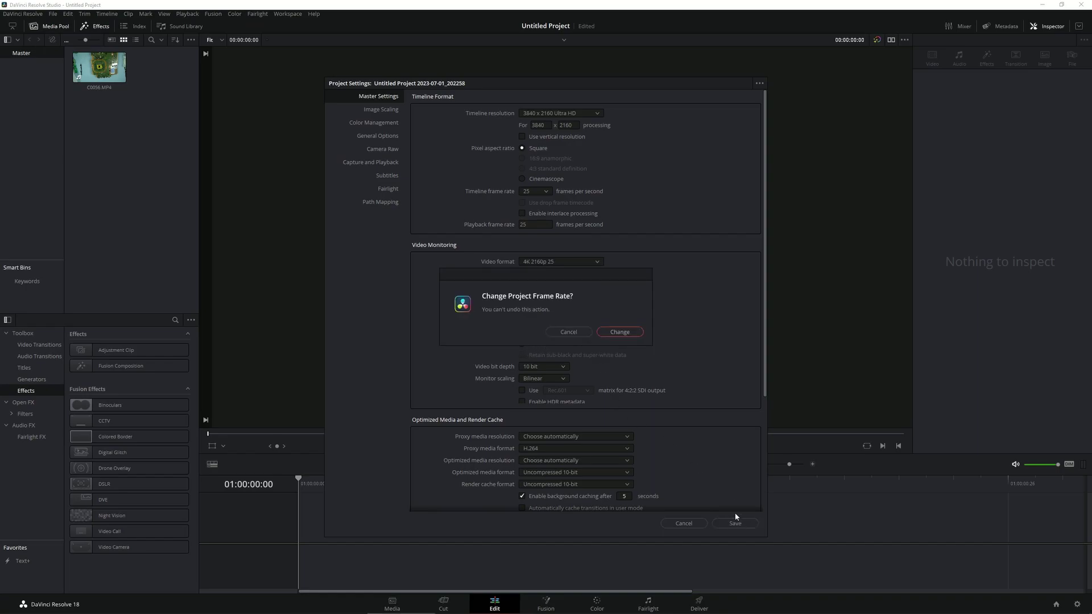
click(620, 333)
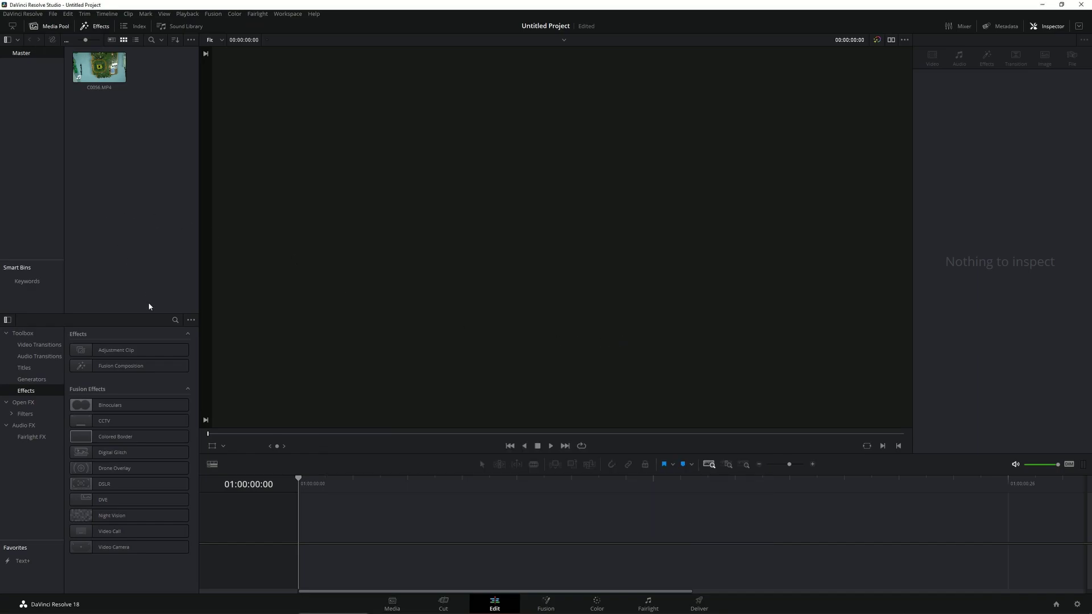